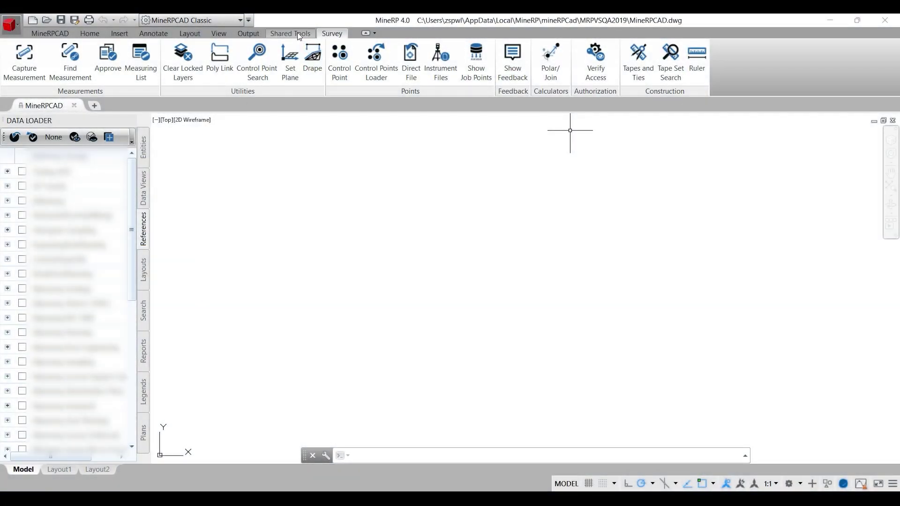
Show the Shared Tools ribbon and centre the view on the right-hand survey solids.
click(298, 35)
click(328, 38)
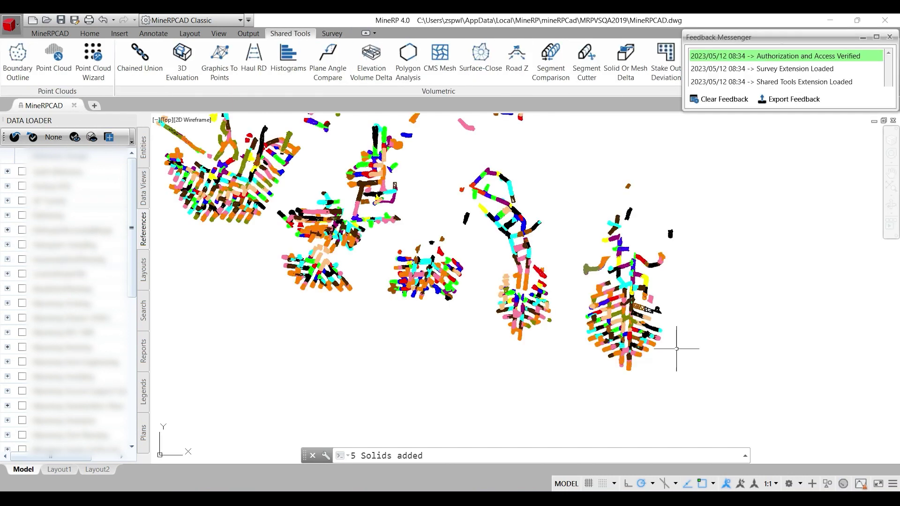
scroll(665, 338, up, 2)
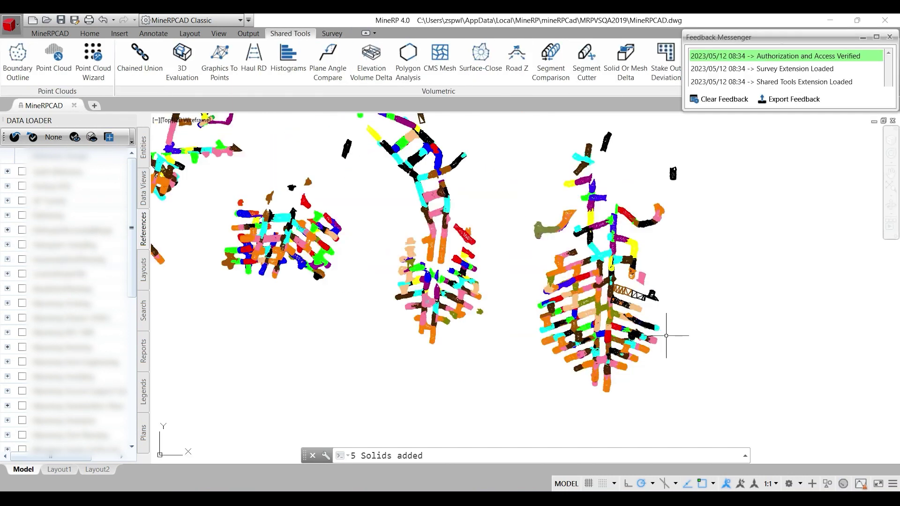
scroll(667, 335, up, 2)
middle_drag(668, 327, 678, 341)
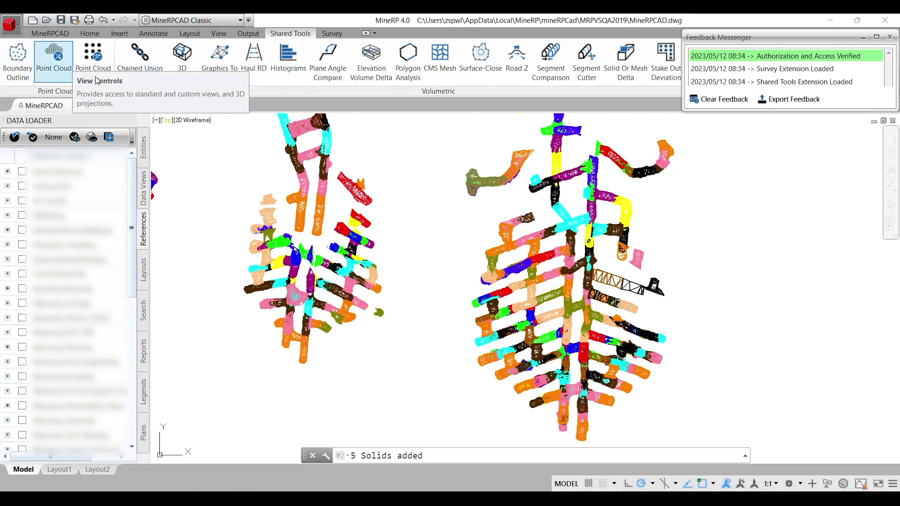
Launch Chained Union, move its dialog off the solids, and begin adding meshes or solids.
click(127, 65)
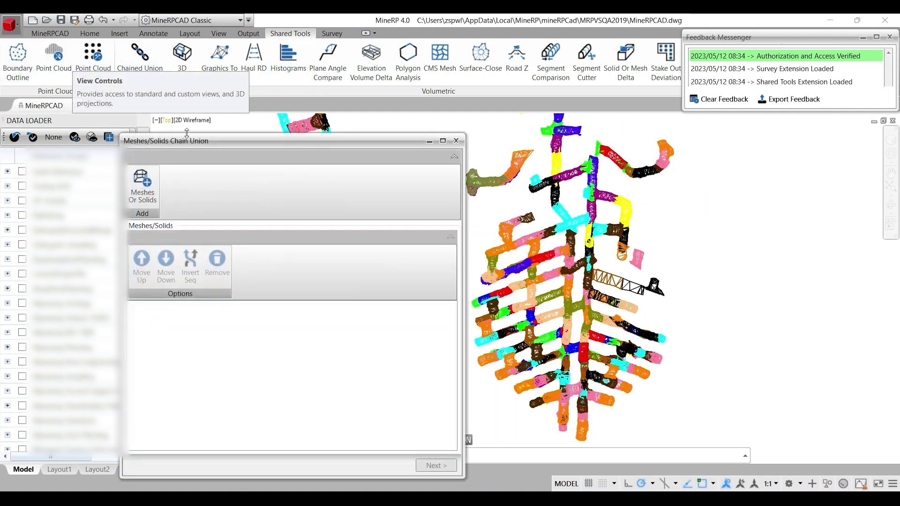
drag(209, 142, 161, 114)
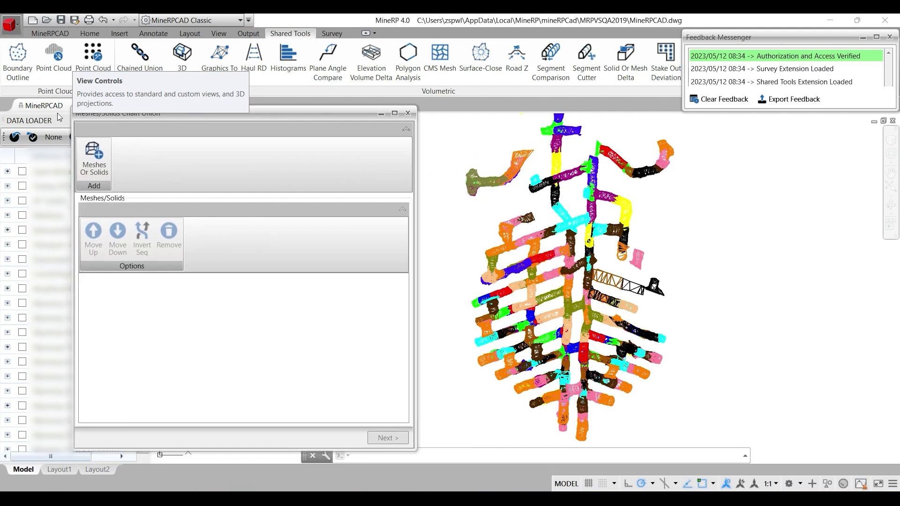
click(94, 158)
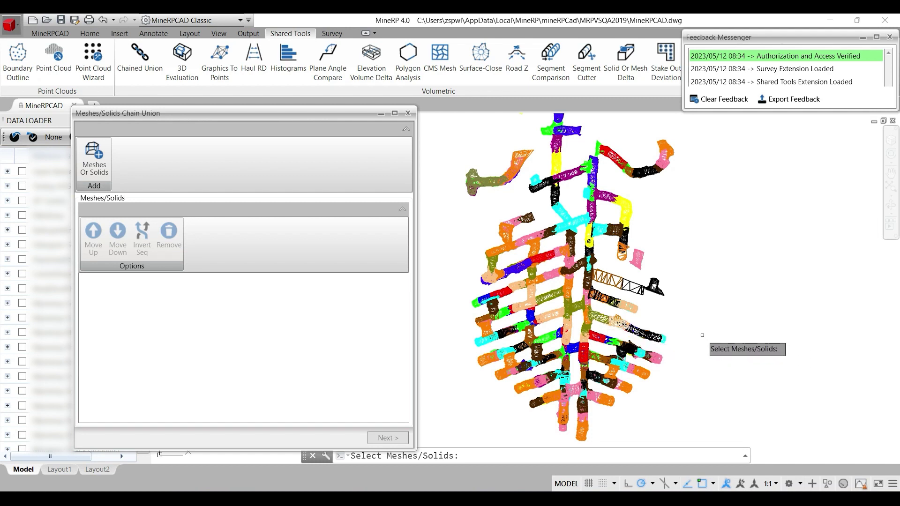
Accept the five solids and finish the chain union into one 994.778-volume solid.
key(Return)
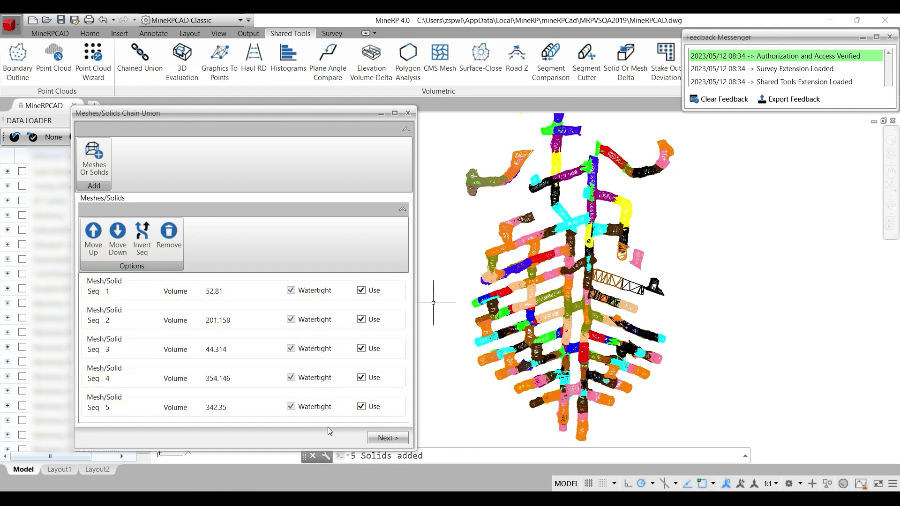
click(386, 438)
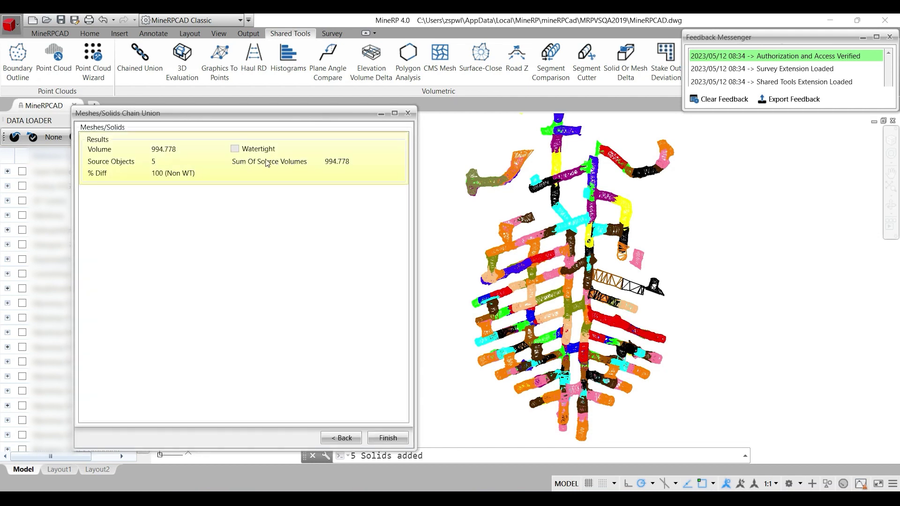
click(379, 440)
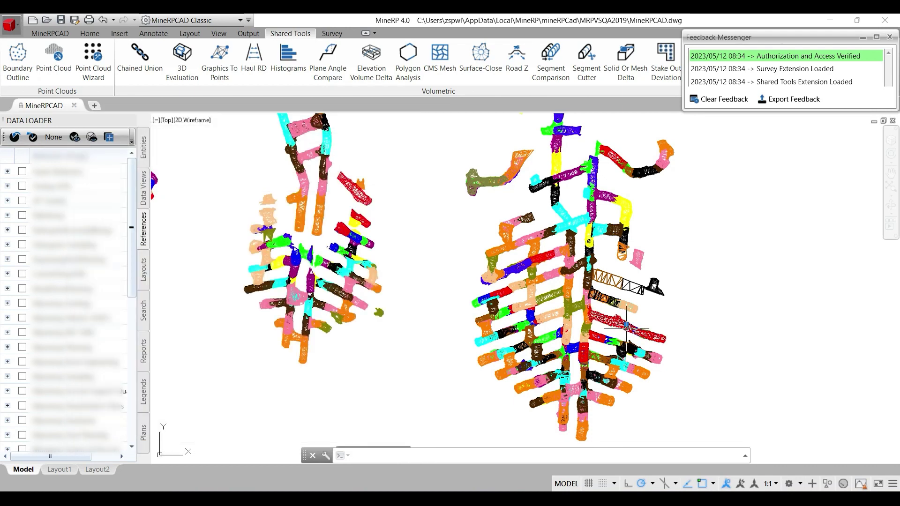